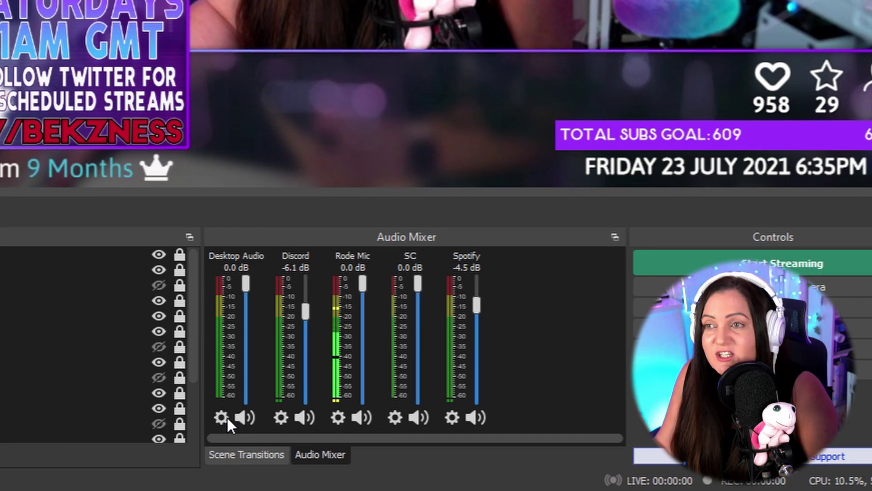
Open the Spotify source's Filters dialog and bring up the list of audio filter types to add.
{"action": "left_click", "coordinate": [452, 417]}
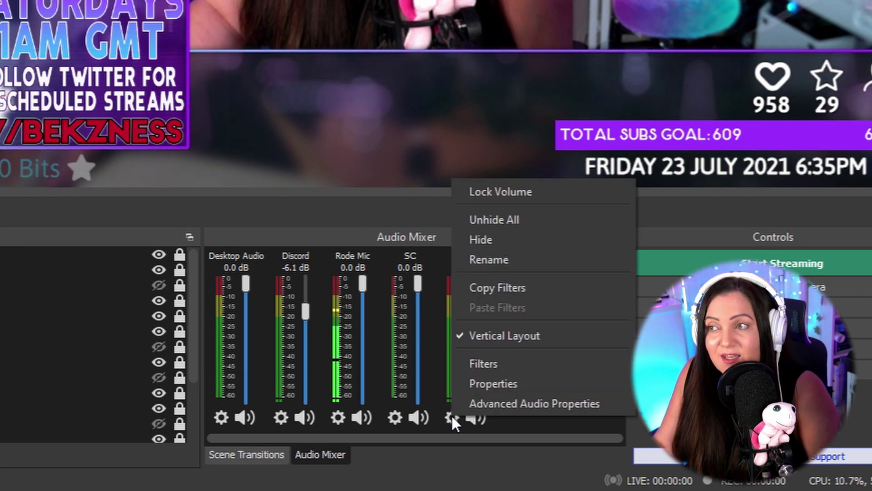
{"action": "left_click", "coordinate": [517, 364]}
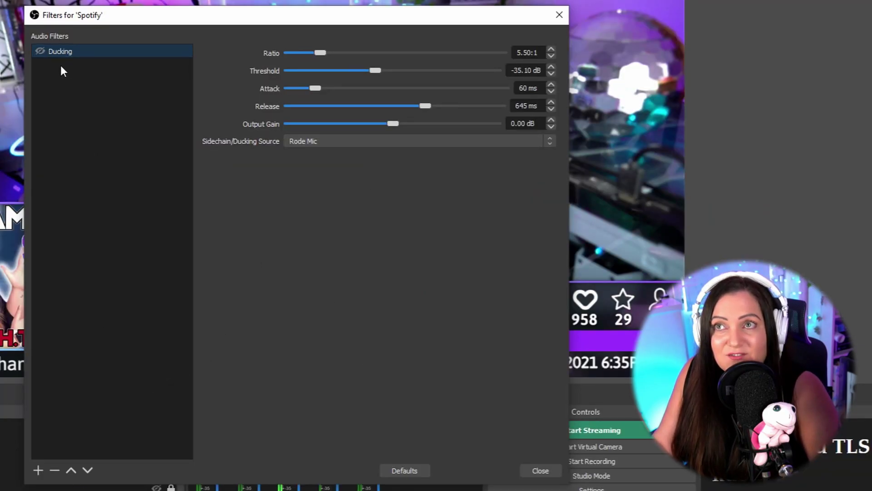
{"action": "left_click", "coordinate": [39, 470]}
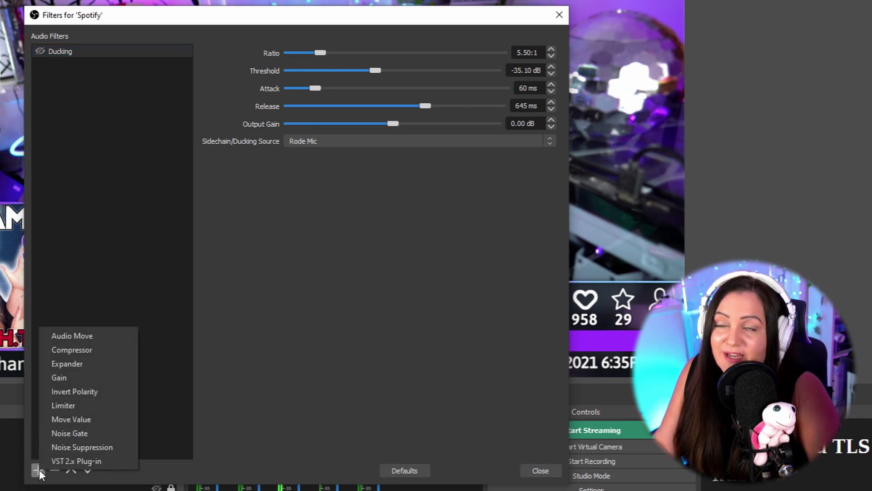
Add a Compressor filter to Spotify, keeping the default name 'Compressor'.
{"action": "left_click", "coordinate": [99, 349]}
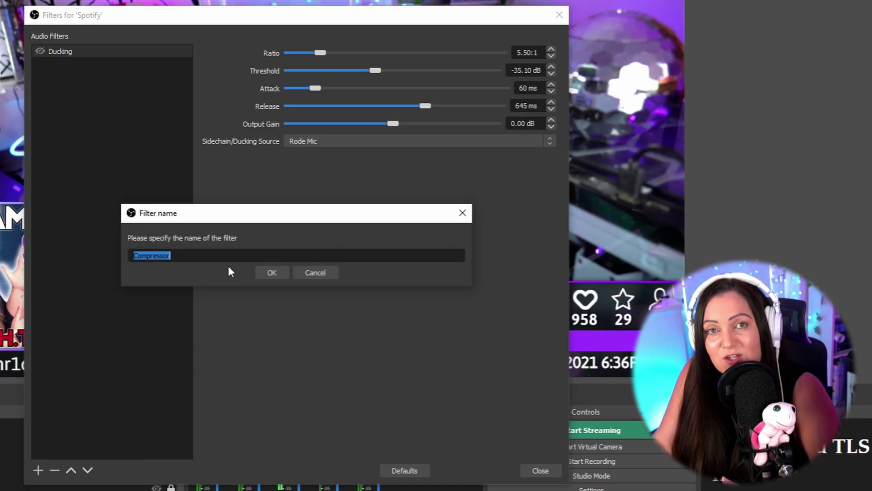
{"action": "left_click", "coordinate": [273, 273]}
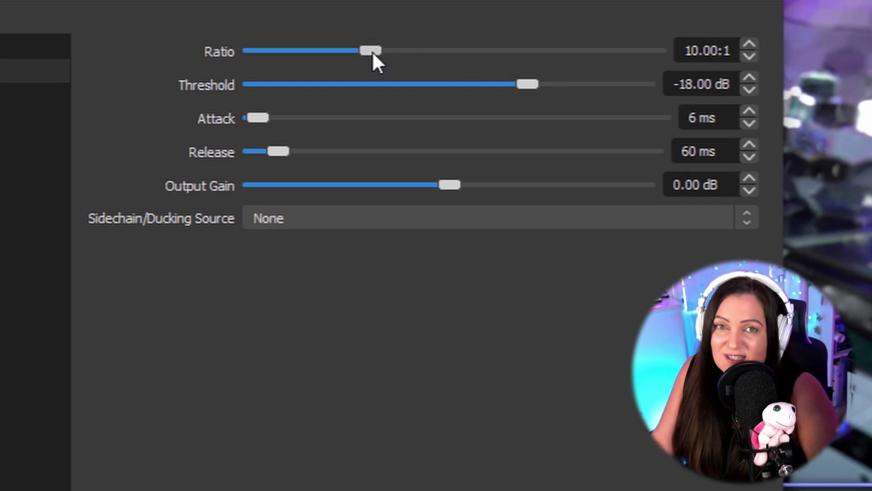
Lower the Spotify compressor's Ratio from 10.00:1 to 5.50:1.
{"action": "left_click_drag", "start_coordinate": [373, 53], "coordinate": [316, 64]}
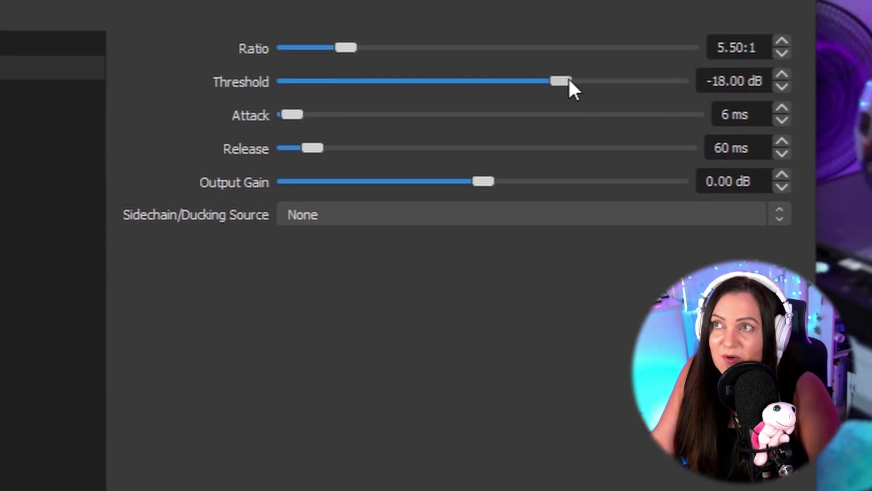
Set the compressor Threshold to -35.10 dB and Attack to 60 ms.
{"action": "left_click_drag", "start_coordinate": [558, 86], "coordinate": [447, 94]}
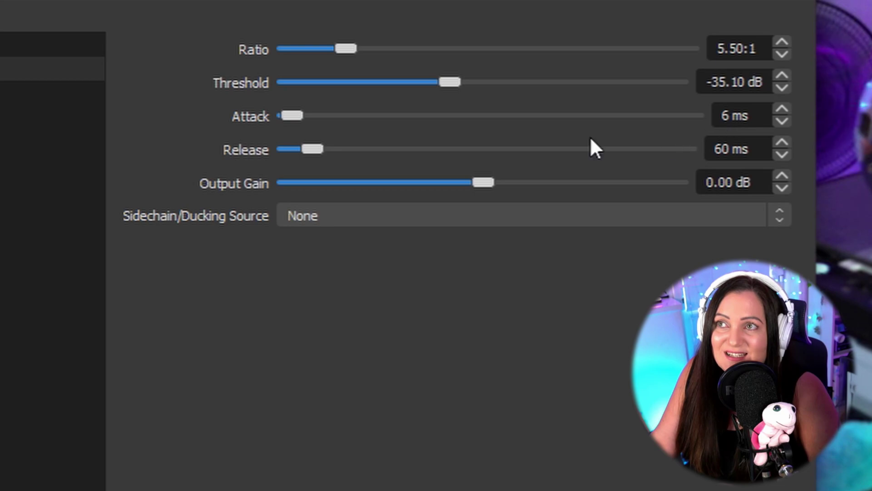
{"action": "left_click_drag", "start_coordinate": [299, 116], "coordinate": [317, 118]}
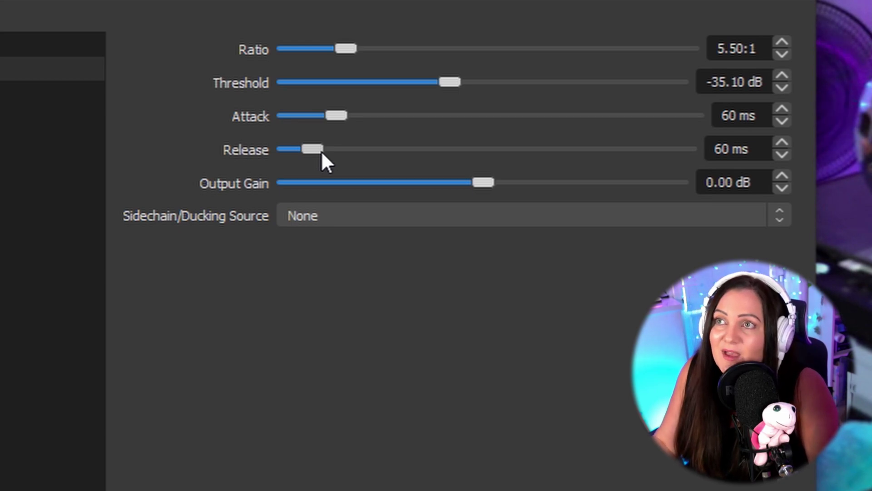
Raise the compressor Release from 60 ms to 600 ms.
{"action": "left_click_drag", "start_coordinate": [317, 152], "coordinate": [521, 159]}
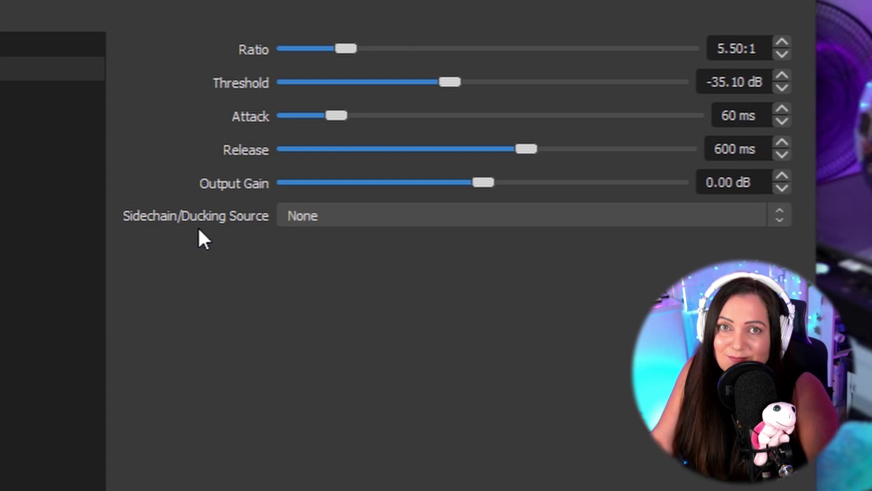
Choose Rode Mic as the compressor's Sidechain/Ducking Source, then narrow the Filters window.
{"action": "left_click", "coordinate": [649, 217]}
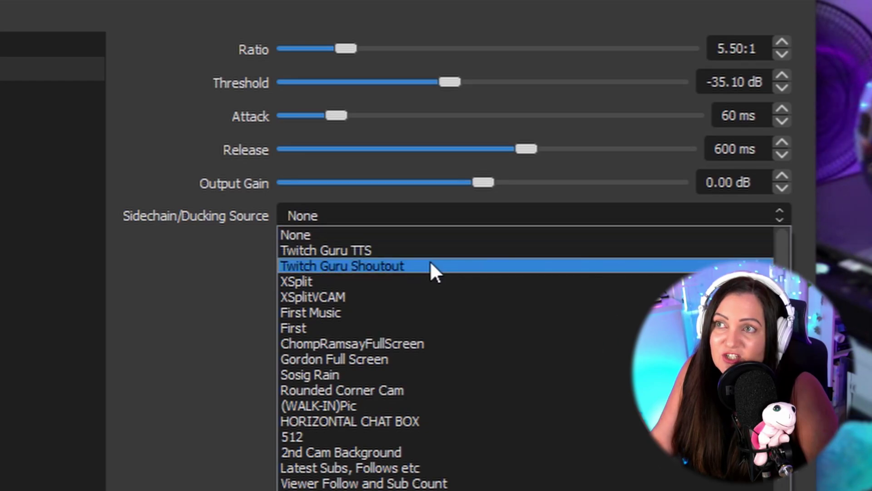
{"action": "scroll", "coordinate": [418, 482], "scroll_direction": "down", "scroll_amount": 1}
{"action": "scroll", "coordinate": [454, 421], "scroll_direction": "down", "scroll_amount": 16}
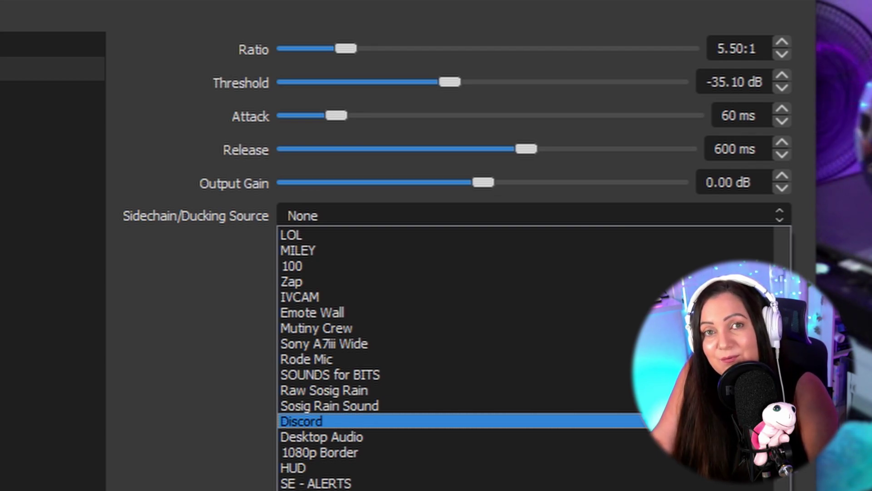
{"action": "key", "text": "Down"}
{"action": "key", "text": "Down"}
{"action": "key", "text": "Down"}
{"action": "key", "text": "Down"}
{"action": "key", "text": "Down"}
{"action": "key", "text": "Down"}
{"action": "key", "text": "Down"}
{"action": "key", "text": "Down"}
{"action": "key", "text": "Down"}
{"action": "key", "text": "Down"}
{"action": "key", "text": "Down"}
{"action": "key", "text": "Down"}
{"action": "key", "text": "Down"}
{"action": "key", "text": "Down"}
{"action": "key", "text": "Down"}
{"action": "key", "text": "Down"}
{"action": "key", "text": "Down"}
{"action": "key", "text": "Down"}
{"action": "key", "text": "Down"}
{"action": "key", "text": "Down"}
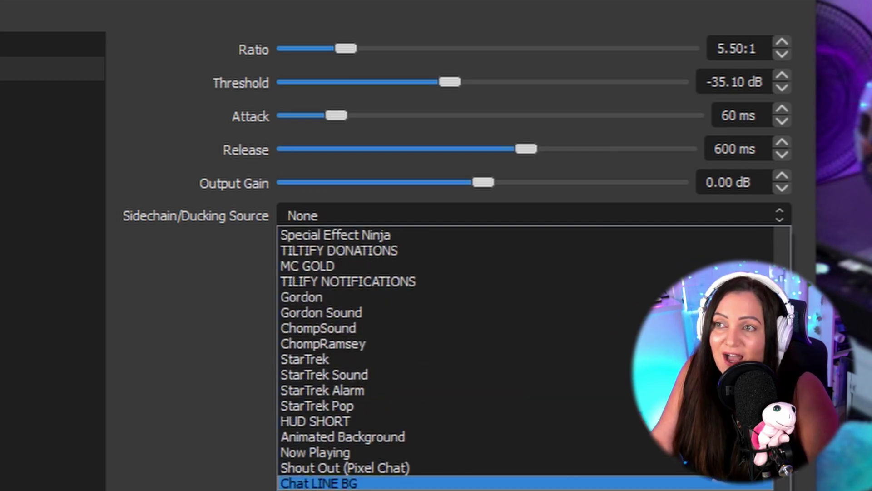
{"action": "key", "text": "Down"}
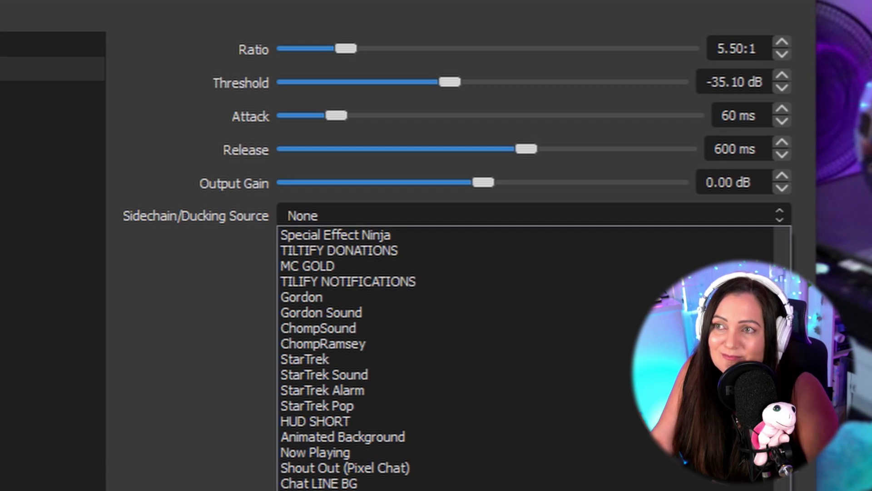
{"action": "key", "text": "Return"}
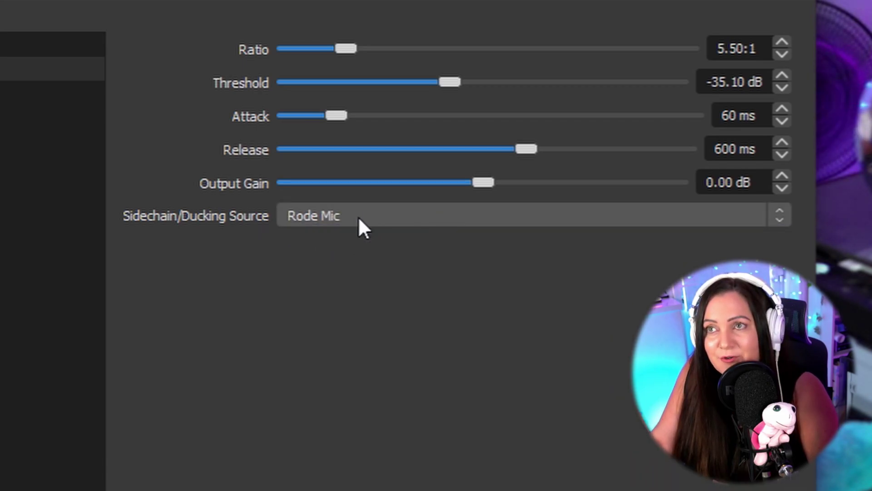
{"action": "left_click_drag", "start_coordinate": [817, 337], "coordinate": [511, 344]}
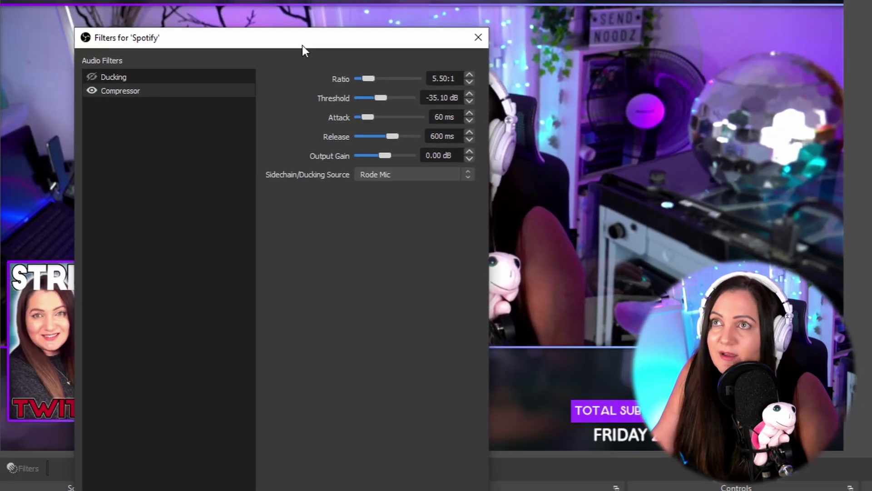
Move the Spotify Filters window up and left so the Audio Mixer meters show beside it.
{"action": "left_click_drag", "start_coordinate": [321, 52], "coordinate": [160, 22]}
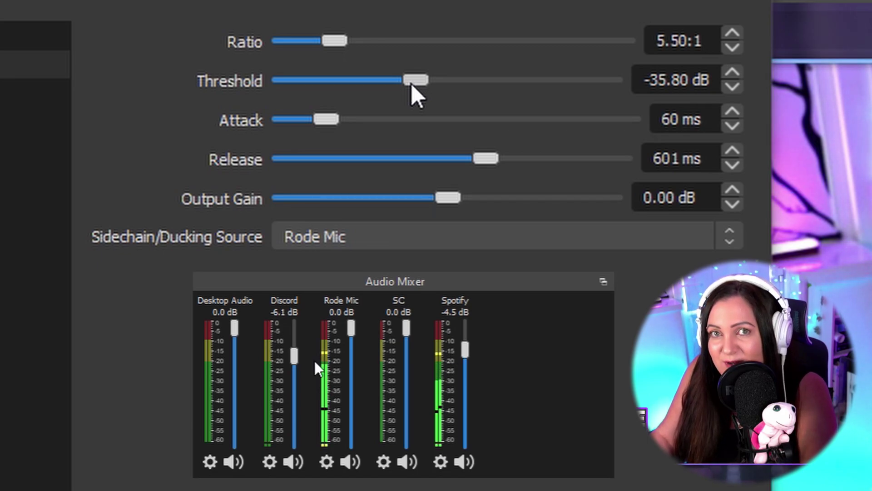
Try thresholds around -28.60, -31.40 and -37.70 dB, settling on -35.30 dB.
{"action": "mouse_move", "coordinate": [411, 85]}
{"action": "left_mouse_down"}
{"action": "mouse_move", "coordinate": [498, 93]}
{"action": "mouse_move", "coordinate": [405, 86]}
{"action": "left_mouse_up"}
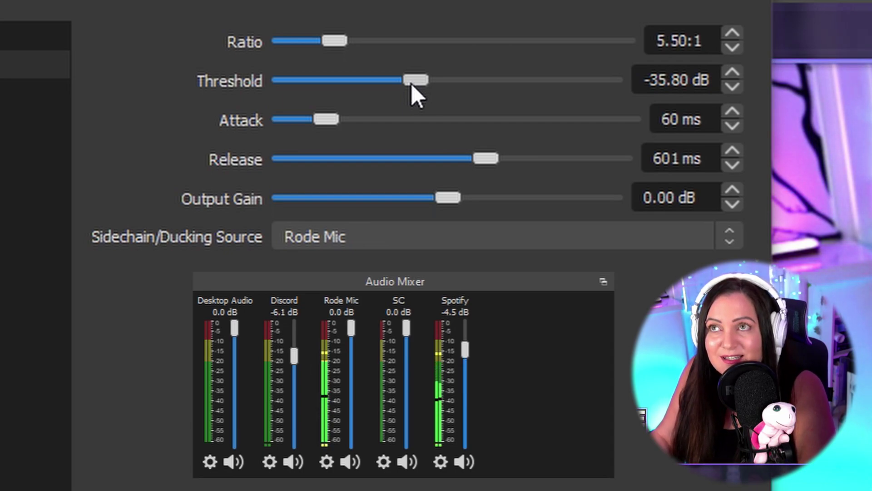
{"action": "left_click_drag", "start_coordinate": [411, 83], "coordinate": [498, 94]}
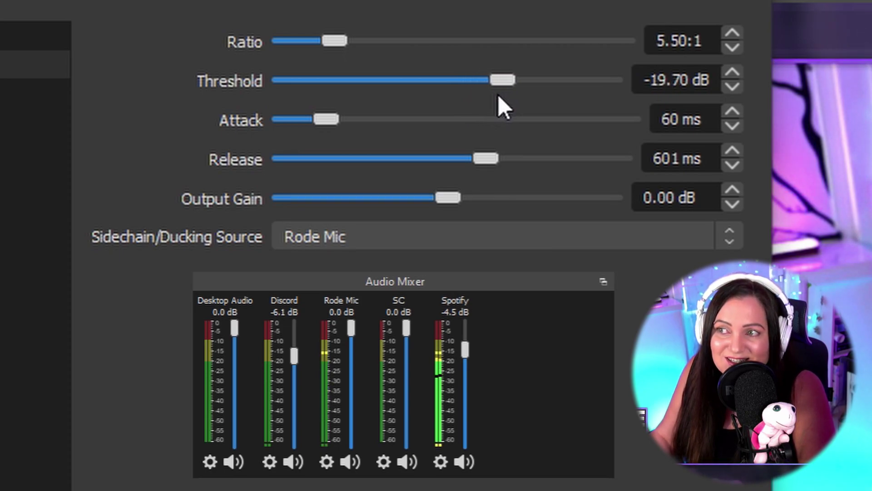
{"action": "left_click_drag", "start_coordinate": [498, 95], "coordinate": [388, 97]}
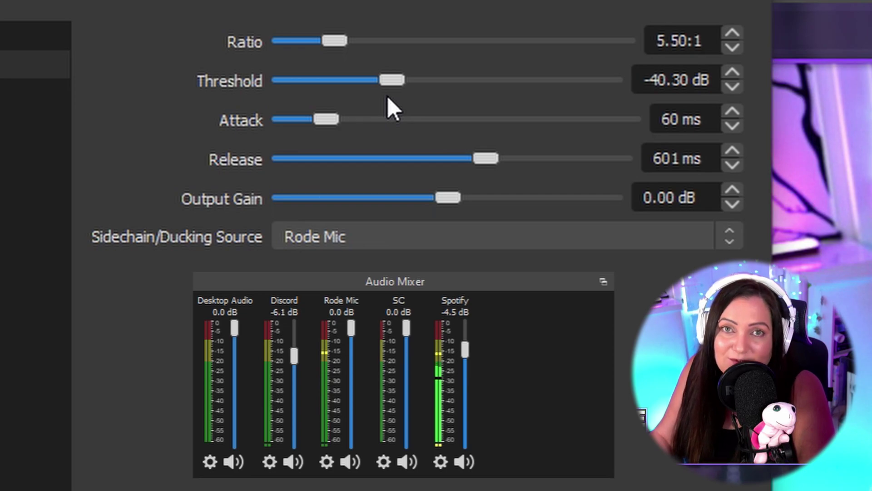
{"action": "left_click_drag", "start_coordinate": [388, 96], "coordinate": [414, 94]}
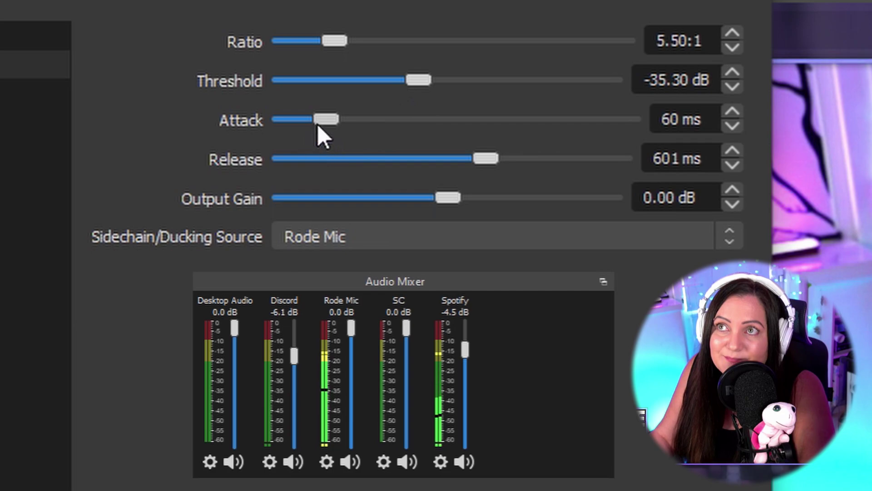
Try compressor Attack at 13 ms and 345 ms, then bring it back to about 60 ms.
{"action": "left_click_drag", "start_coordinate": [321, 123], "coordinate": [290, 133]}
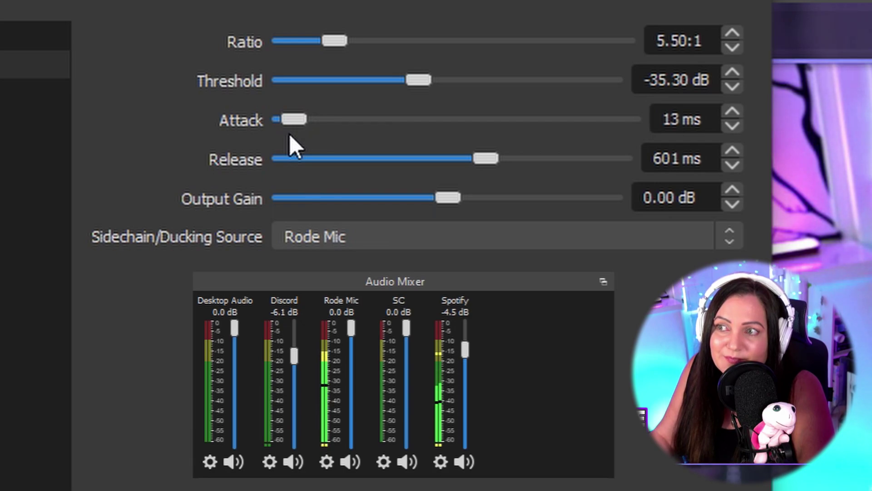
{"action": "left_click_drag", "start_coordinate": [299, 115], "coordinate": [525, 125]}
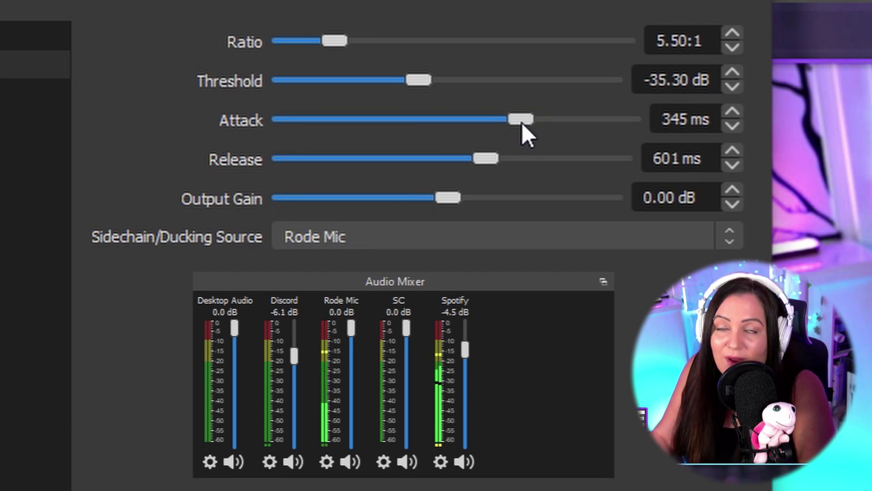
{"action": "left_click_drag", "start_coordinate": [522, 124], "coordinate": [301, 164]}
Try a much shorter compressor Release, then lengthen it back to about 622 ms.
{"action": "left_click", "coordinate": [310, 159]}
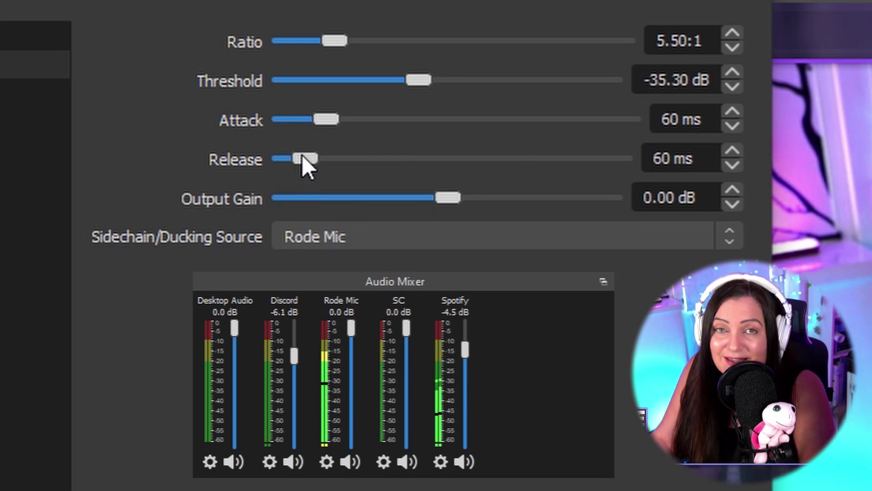
{"action": "left_click_drag", "start_coordinate": [302, 158], "coordinate": [428, 162]}
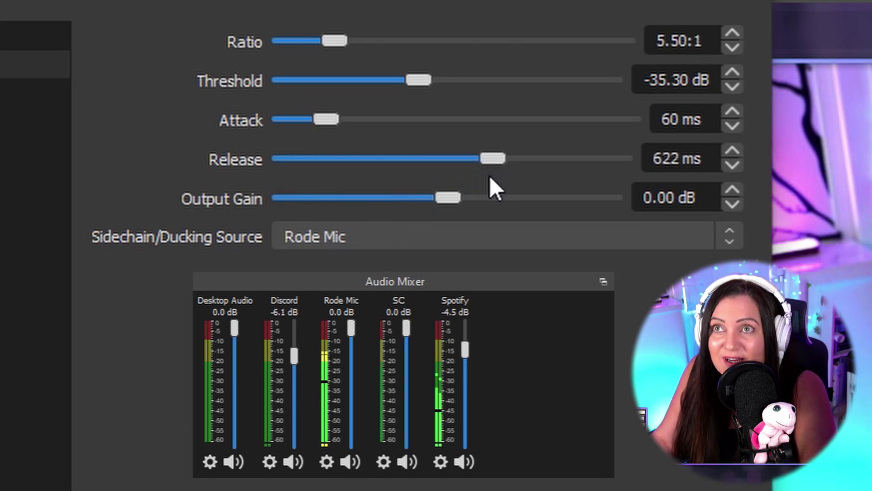